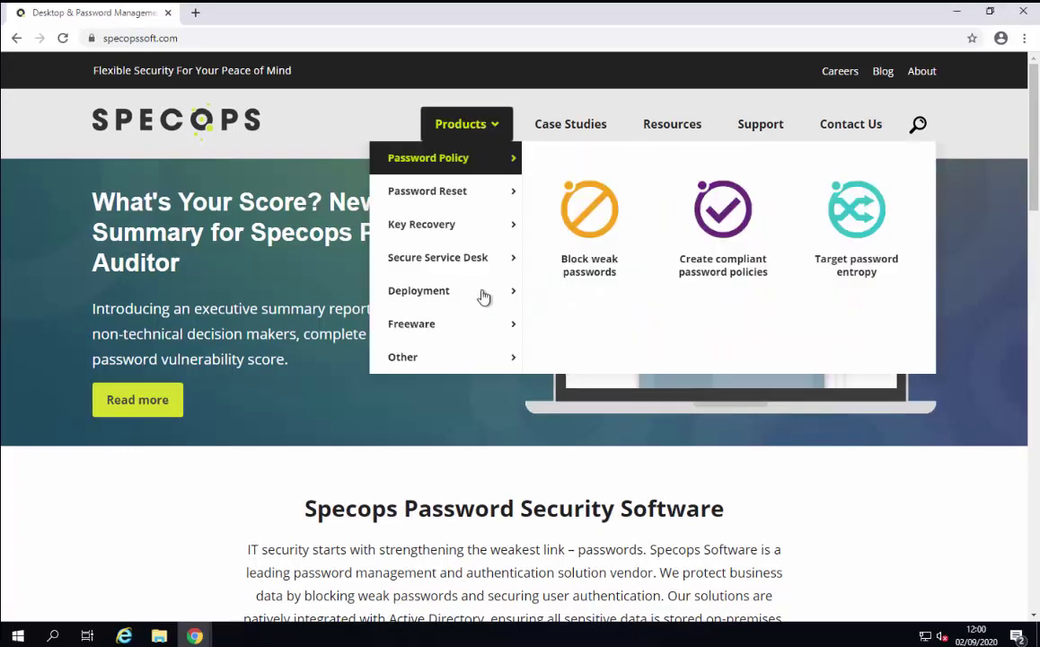
Go to the Password Auditor product page from the Specops site's Products > Freeware menu
{"action": "mouse_move", "coordinate": [474, 333]}
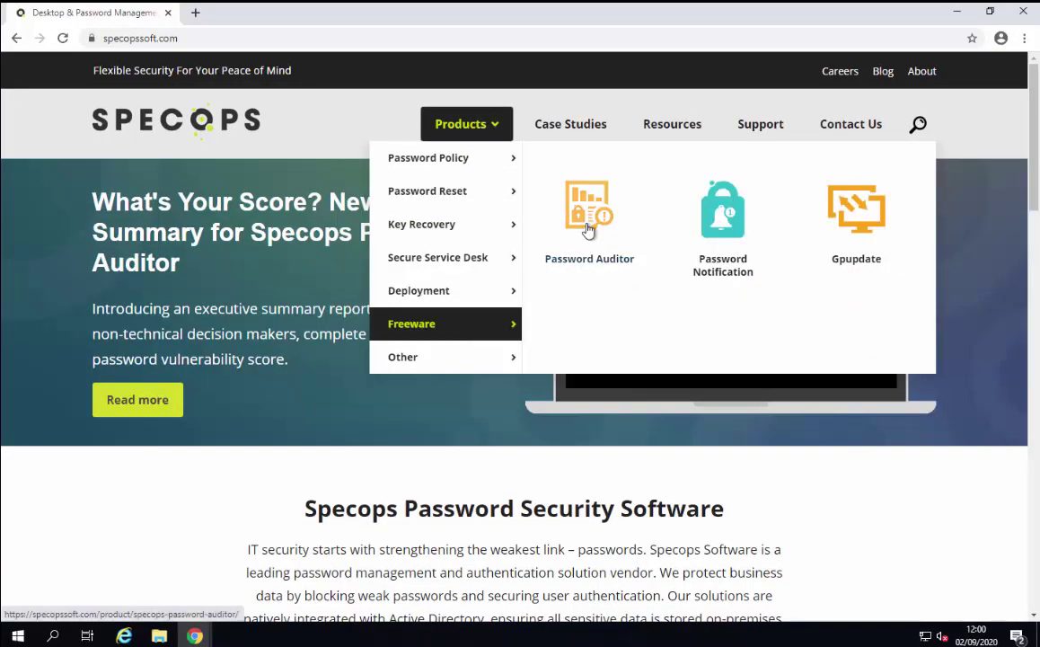
{"action": "left_click", "coordinate": [587, 230]}
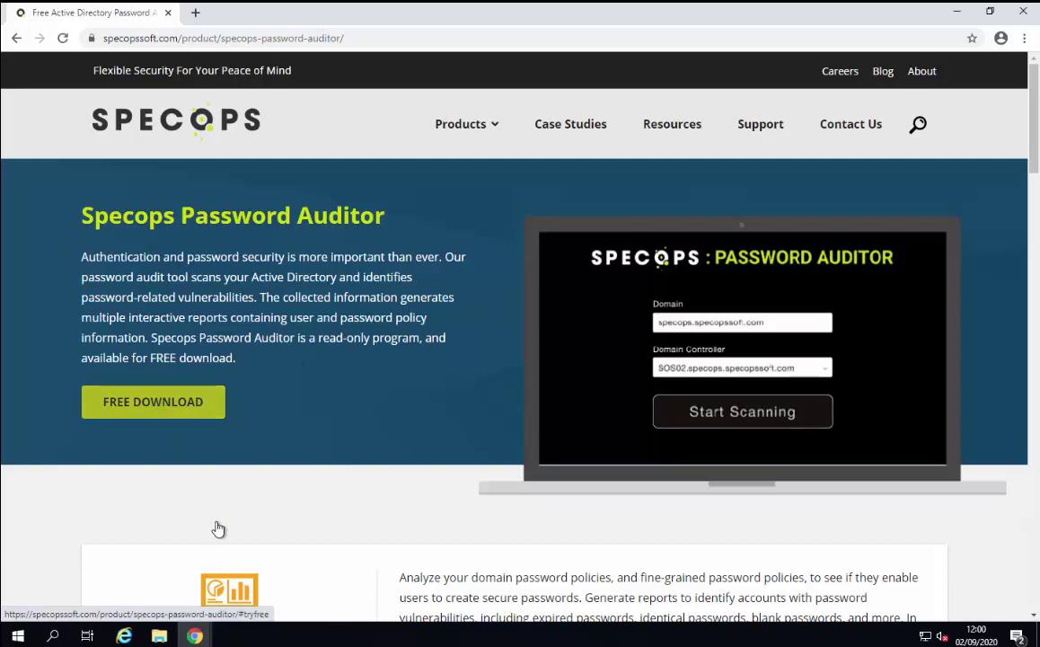
Switch to the download-form Chrome window, then minimize the Outlook message and Chrome to show the desktop
{"action": "mouse_move", "coordinate": [195, 635]}
{"action": "left_click", "coordinate": [137, 572]}
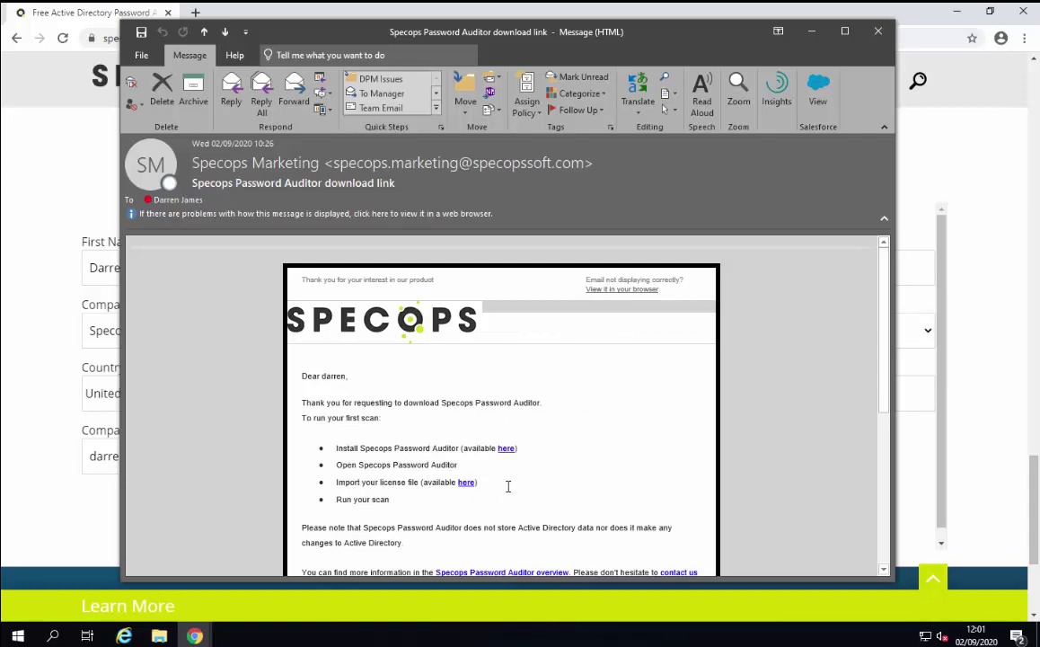
{"action": "left_click", "coordinate": [811, 31]}
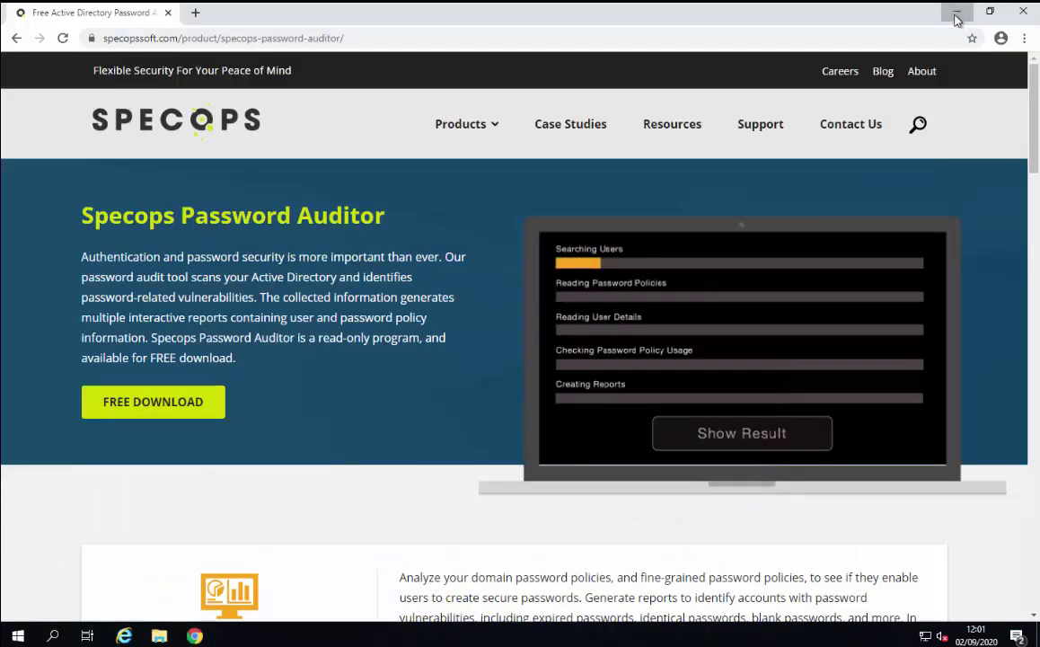
{"action": "left_click", "coordinate": [957, 16]}
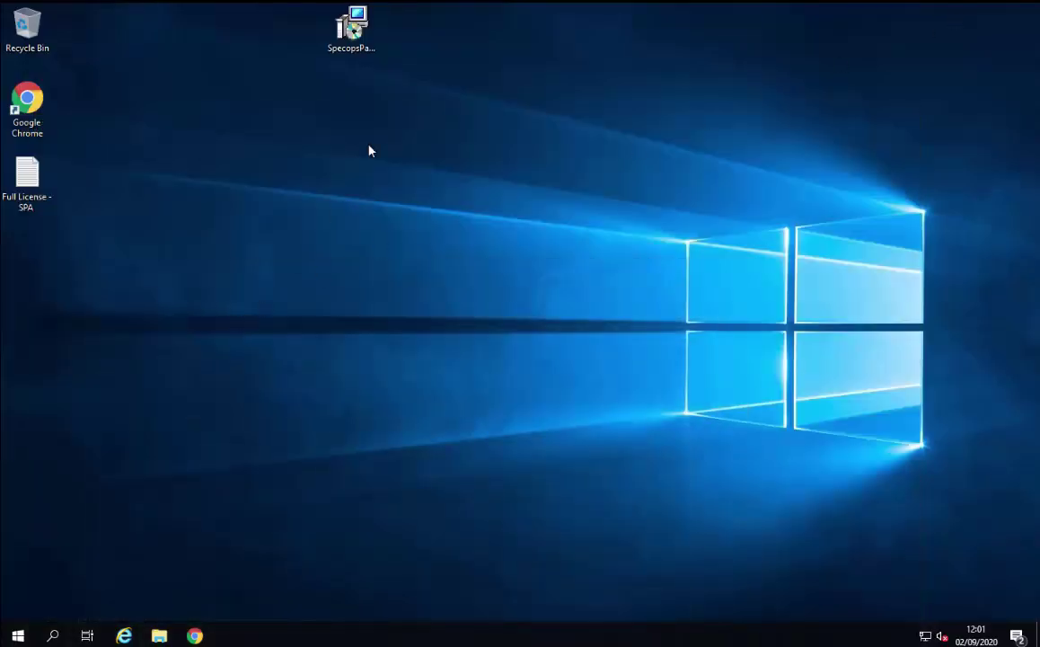
Run the Specops Password Auditor installer, accepting the licence and UAC prompt, and launch the app
{"action": "double_click", "coordinate": [352, 29]}
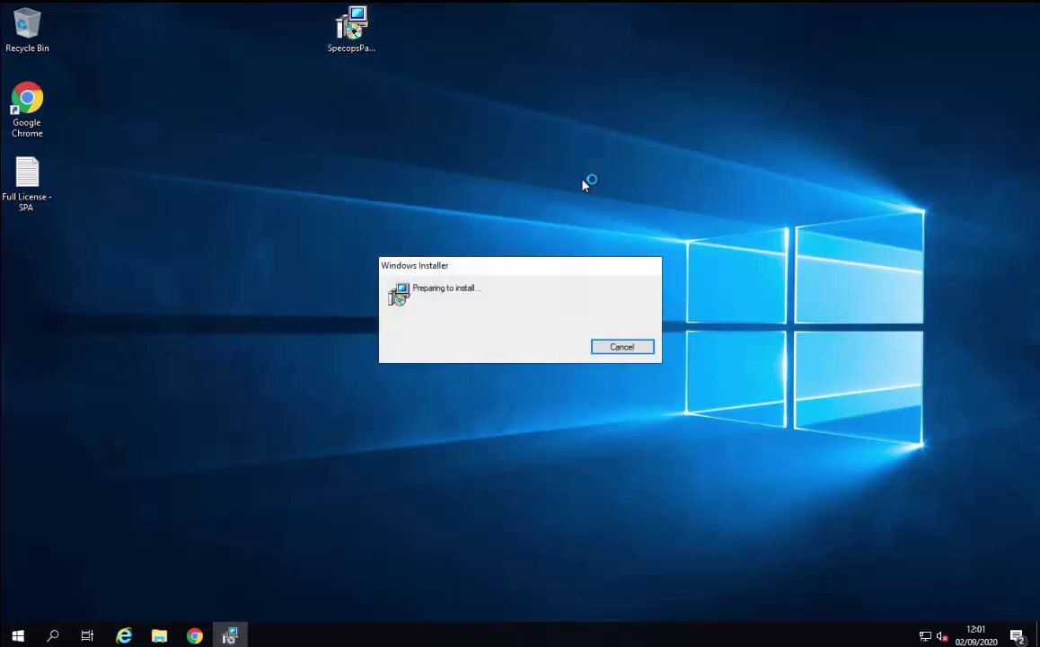
{"action": "left_click", "coordinate": [512, 397]}
{"action": "left_click", "coordinate": [583, 431]}
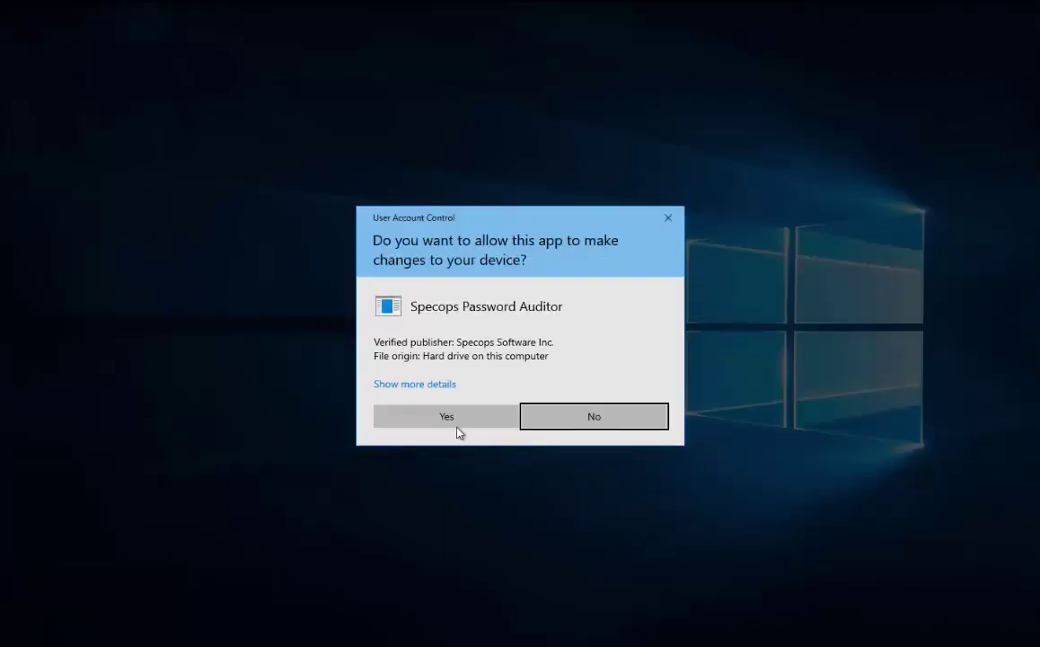
{"action": "left_click", "coordinate": [447, 417]}
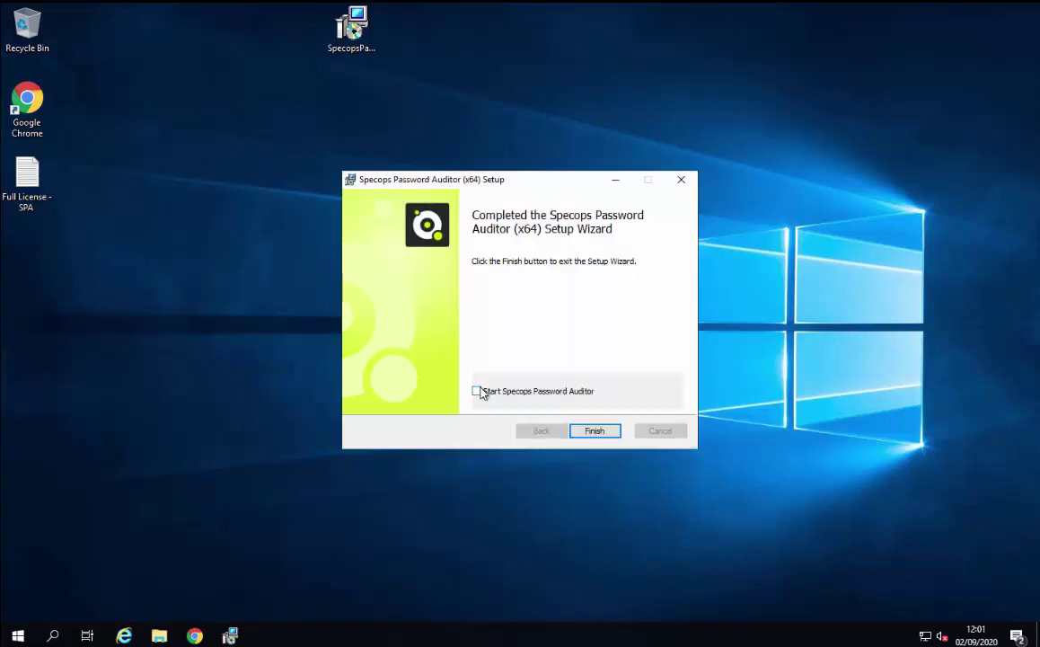
{"action": "left_click", "coordinate": [595, 432]}
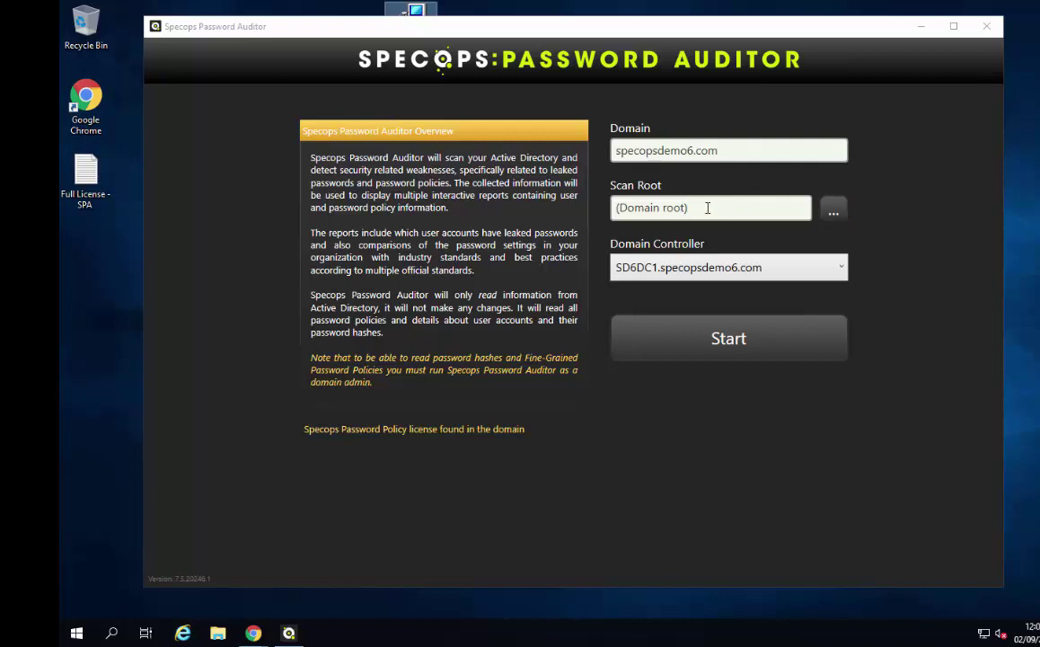
Browse the scan root tree, cancel to keep the specopsdemo6.com domain root, and start the scan
{"action": "left_click", "coordinate": [833, 209]}
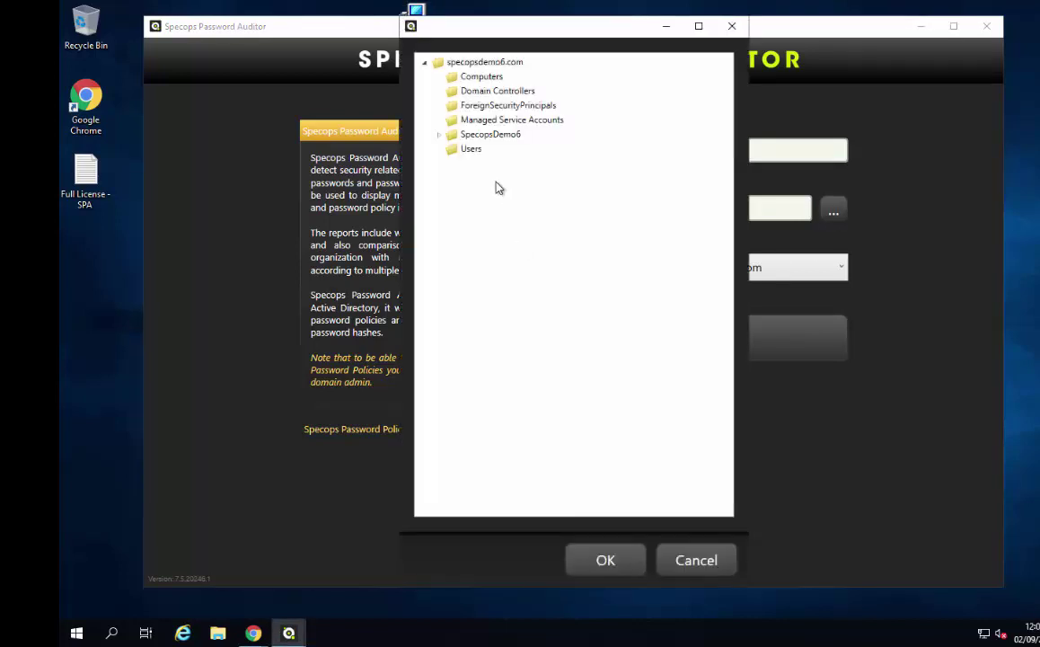
{"action": "left_click", "coordinate": [438, 134]}
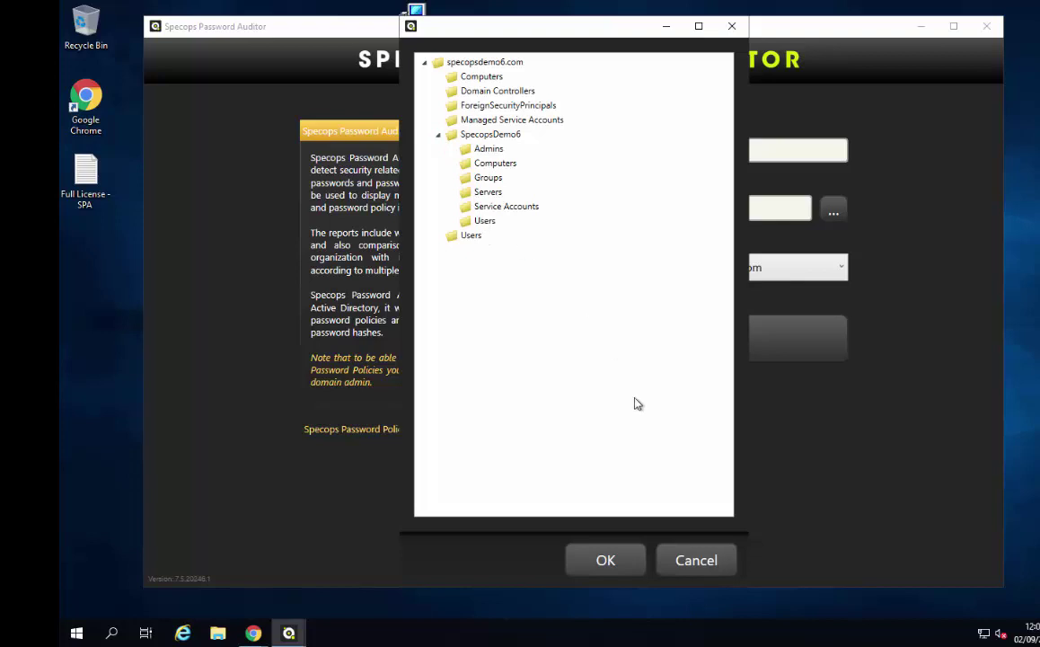
{"action": "left_click", "coordinate": [699, 565]}
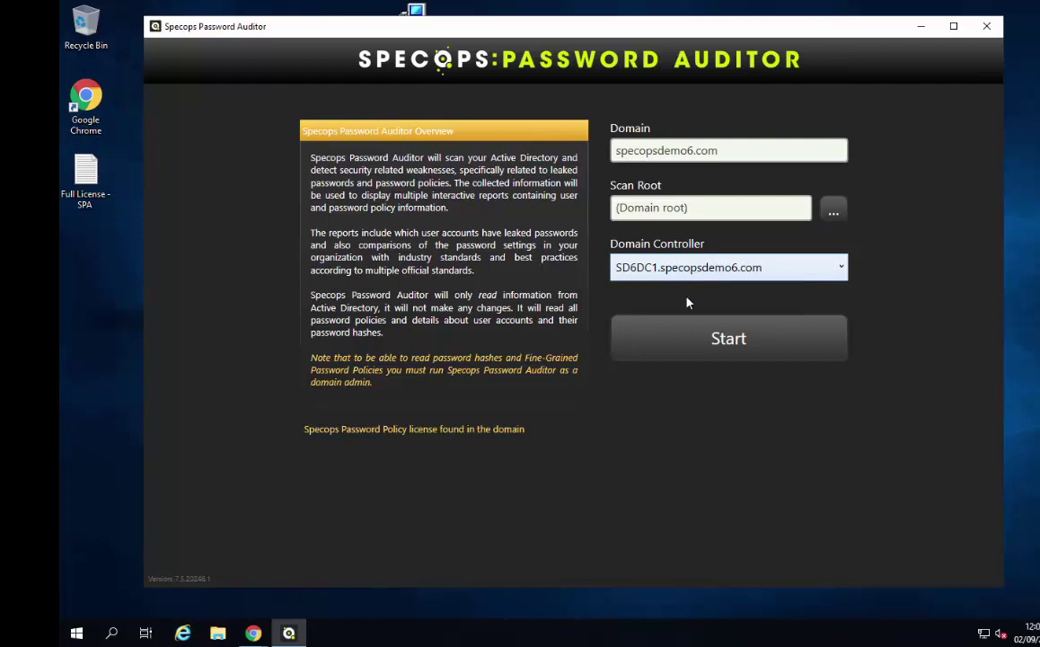
{"action": "left_click", "coordinate": [715, 349]}
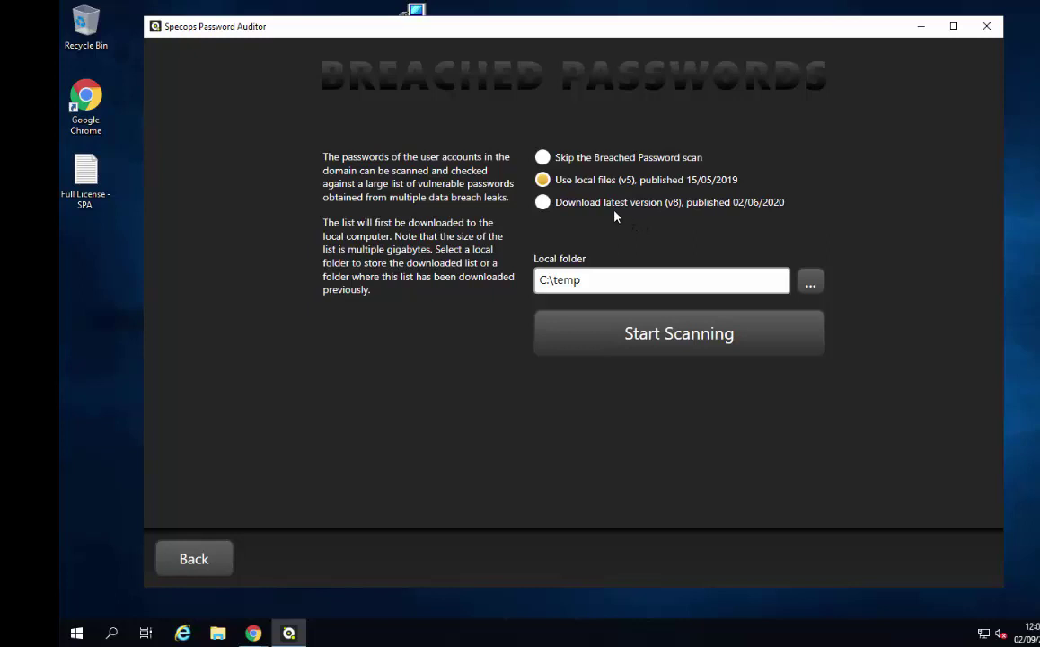
Choose 'Use local files (v5)' for breached passwords, with the local folder C:\temp
{"action": "left_click", "coordinate": [544, 159]}
{"action": "left_click", "coordinate": [545, 182]}
{"action": "left_click", "coordinate": [560, 202]}
{"action": "left_click", "coordinate": [594, 279]}
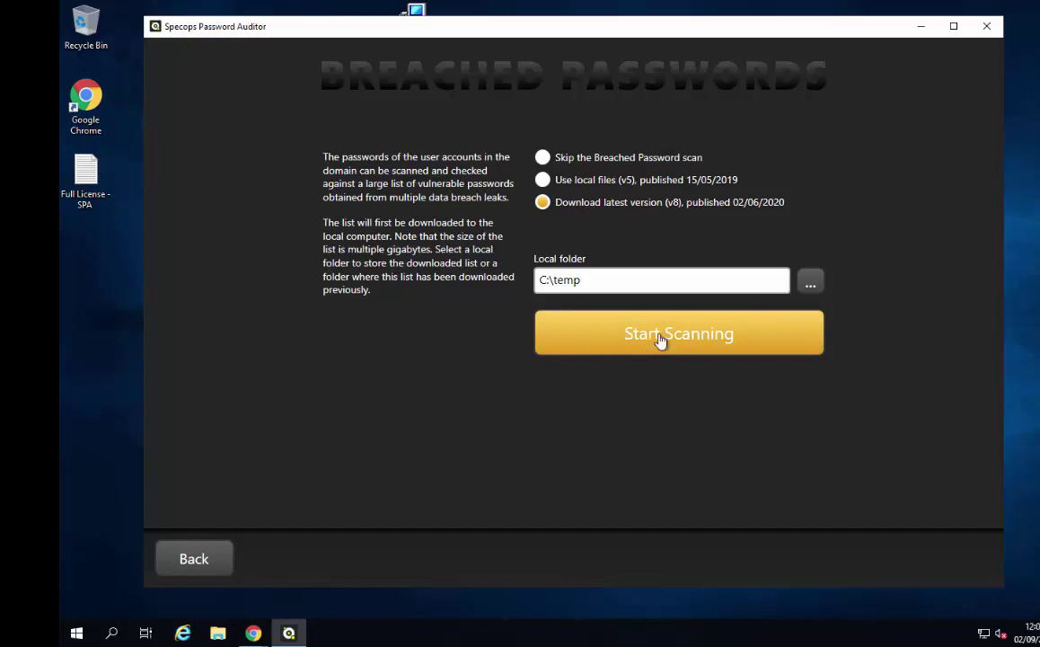
{"action": "left_click", "coordinate": [574, 180]}
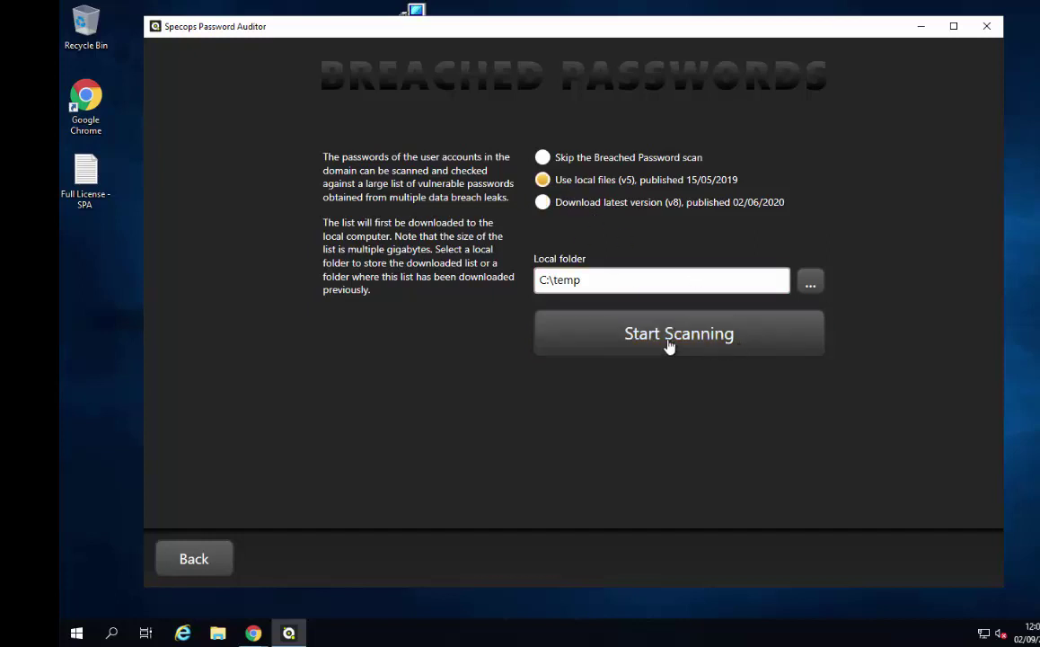
Start scanning against the local v5 breached-password list and wait for the result tiles
{"action": "left_click", "coordinate": [667, 345]}
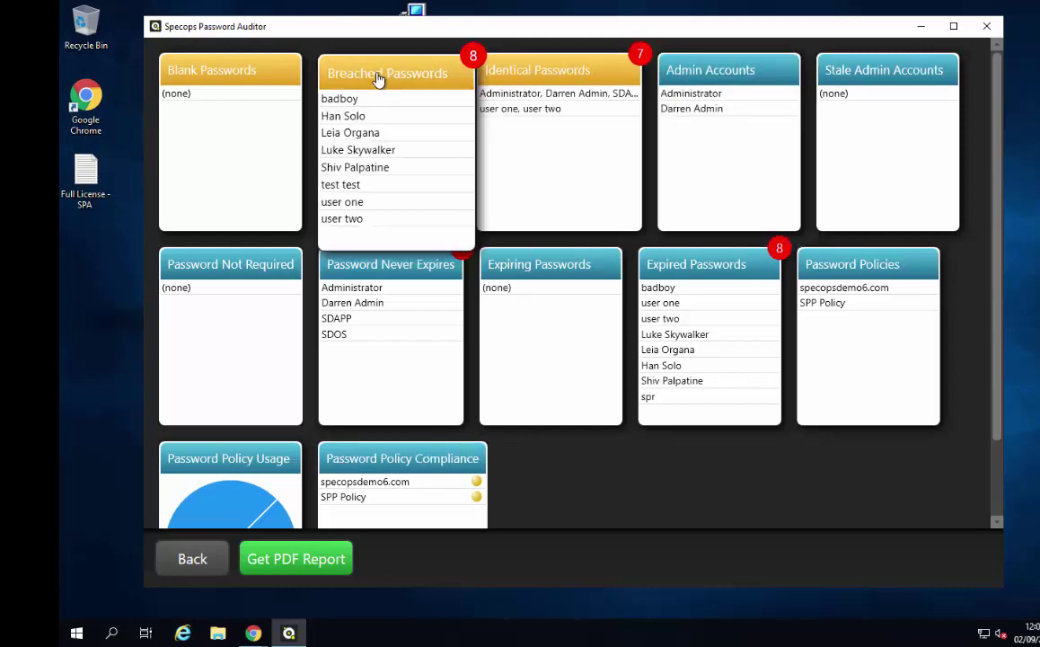
{"action": "left_click", "coordinate": [431, 241]}
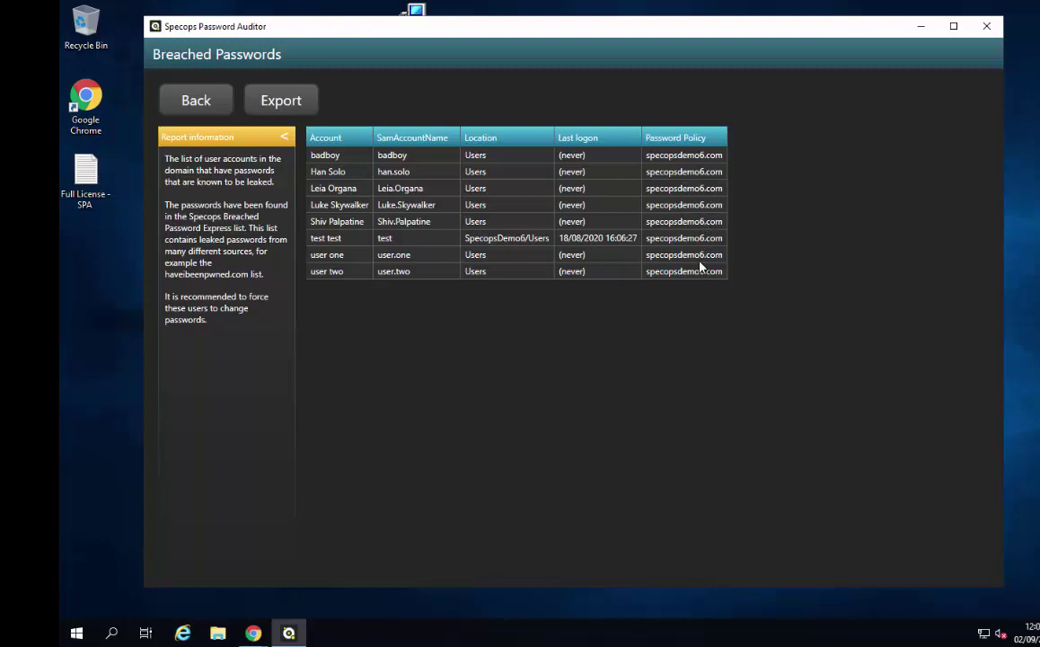
{"action": "left_click", "coordinate": [279, 103]}
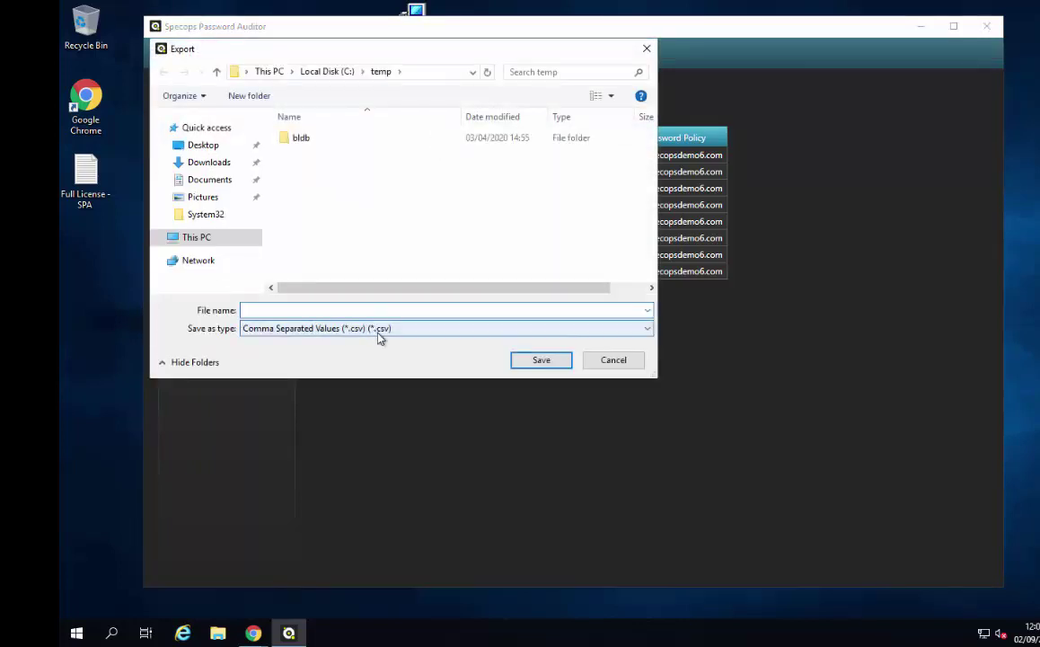
{"action": "left_click", "coordinate": [624, 360]}
{"action": "left_click", "coordinate": [203, 104]}
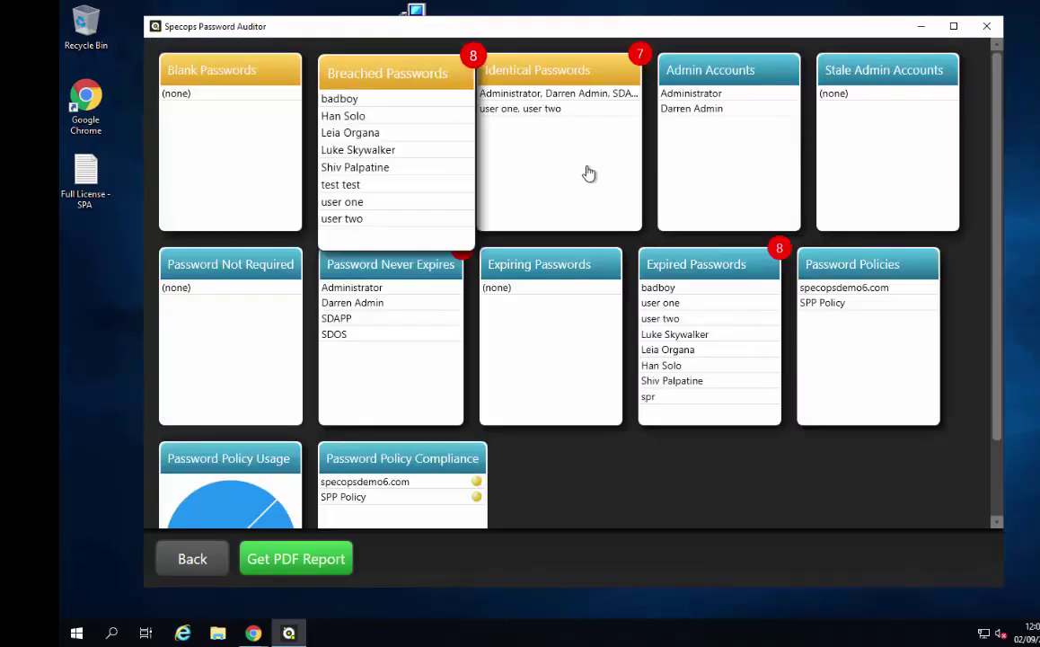
{"action": "left_click", "coordinate": [545, 85]}
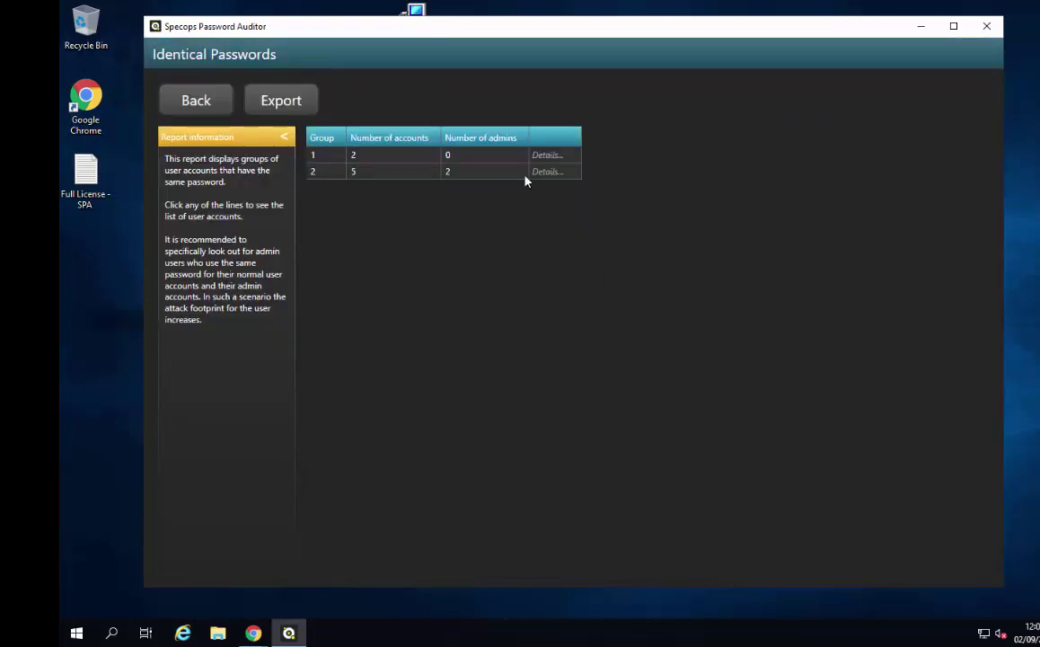
{"action": "left_click", "coordinate": [547, 173]}
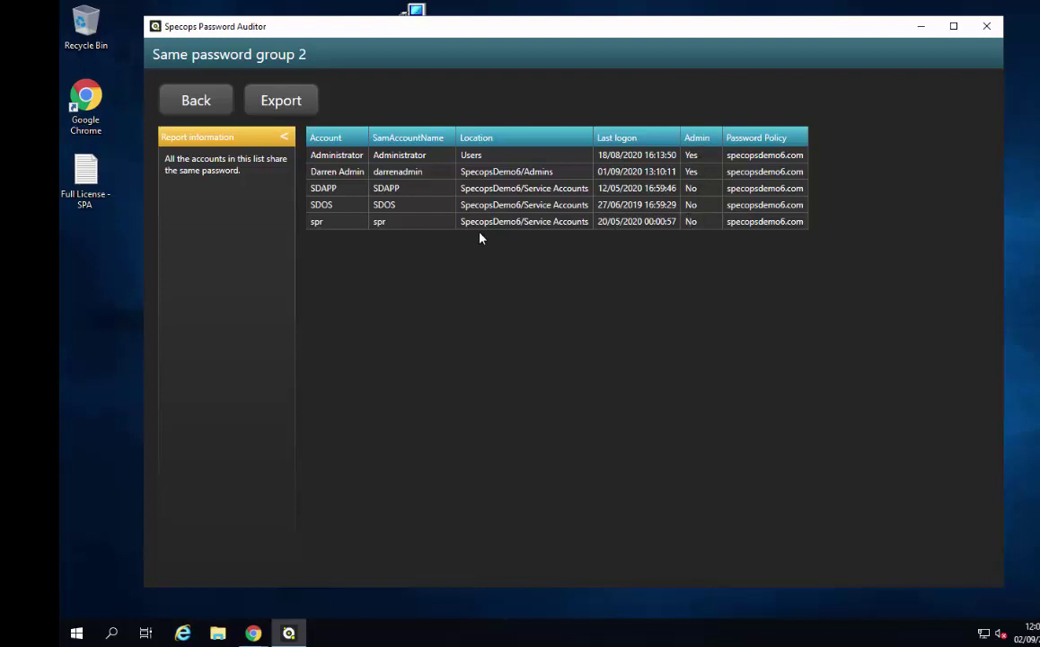
{"action": "left_click", "coordinate": [196, 103]}
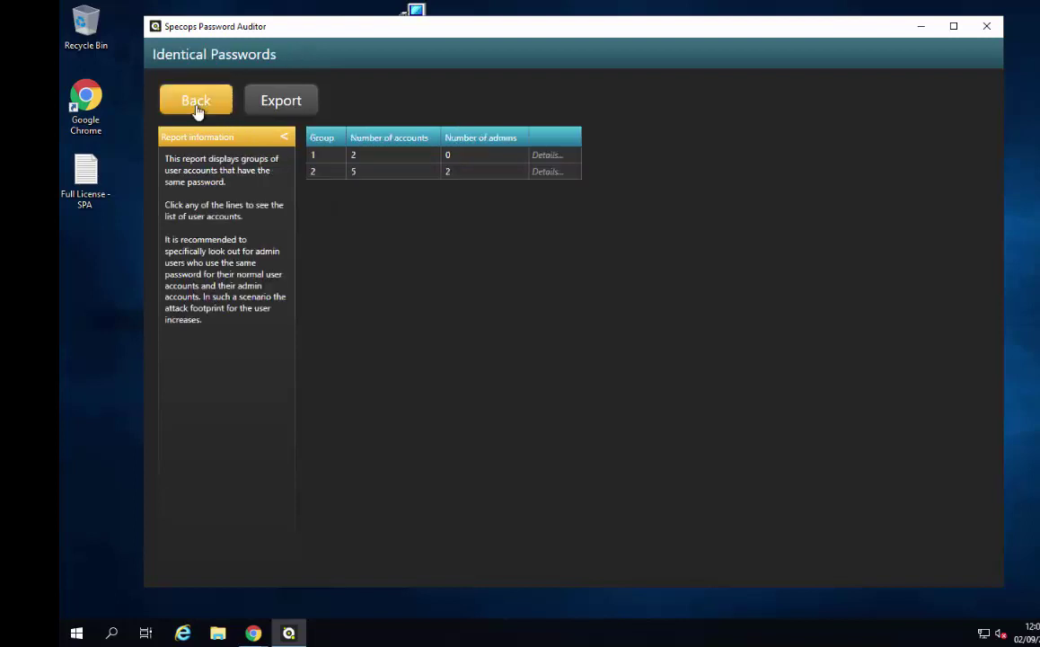
{"action": "left_click", "coordinate": [196, 102]}
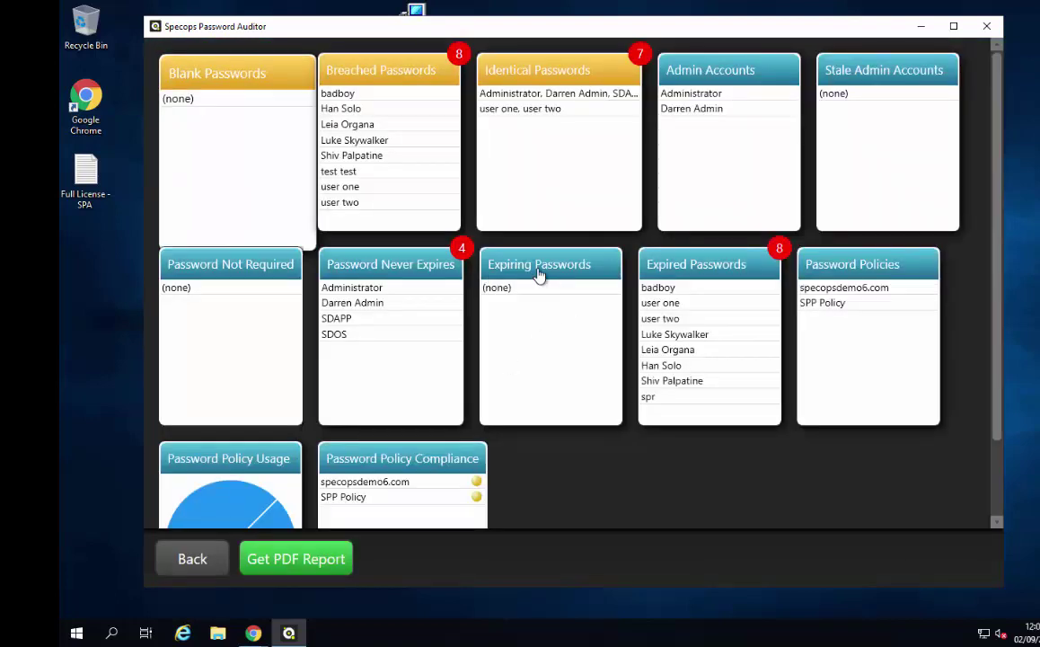
Open the Expiring Passwords tile and drag the Days until expiration slider fully right
{"action": "left_click", "coordinate": [552, 300]}
{"action": "left_click_drag", "start_coordinate": [423, 108], "coordinate": [570, 114]}
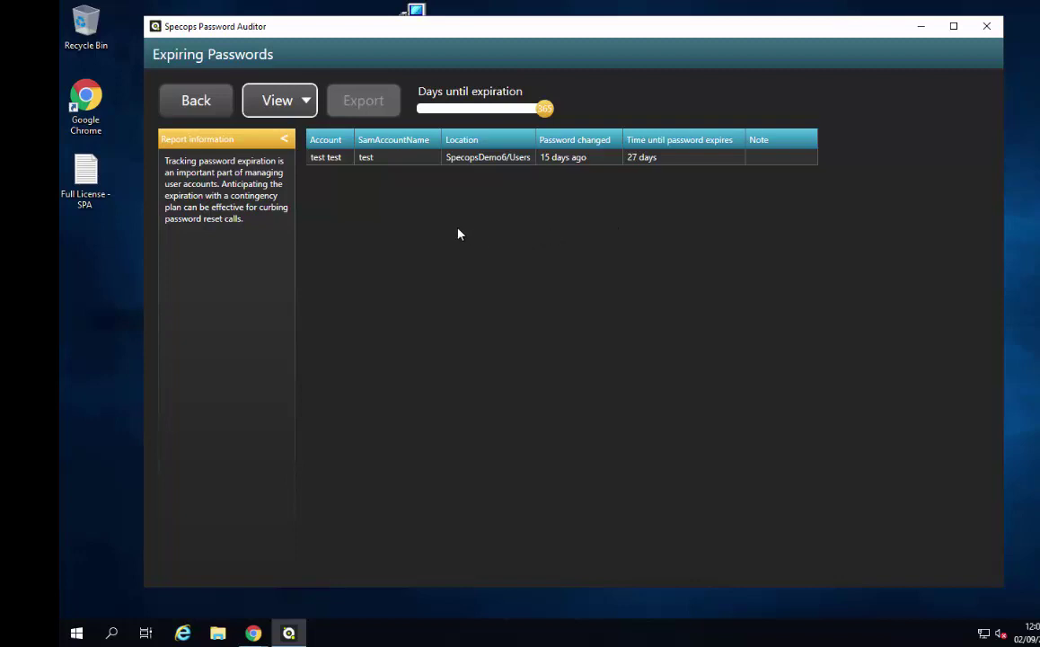
Go Back from the Expiring Passwords report to the report tiles dashboard
{"action": "left_click", "coordinate": [195, 102]}
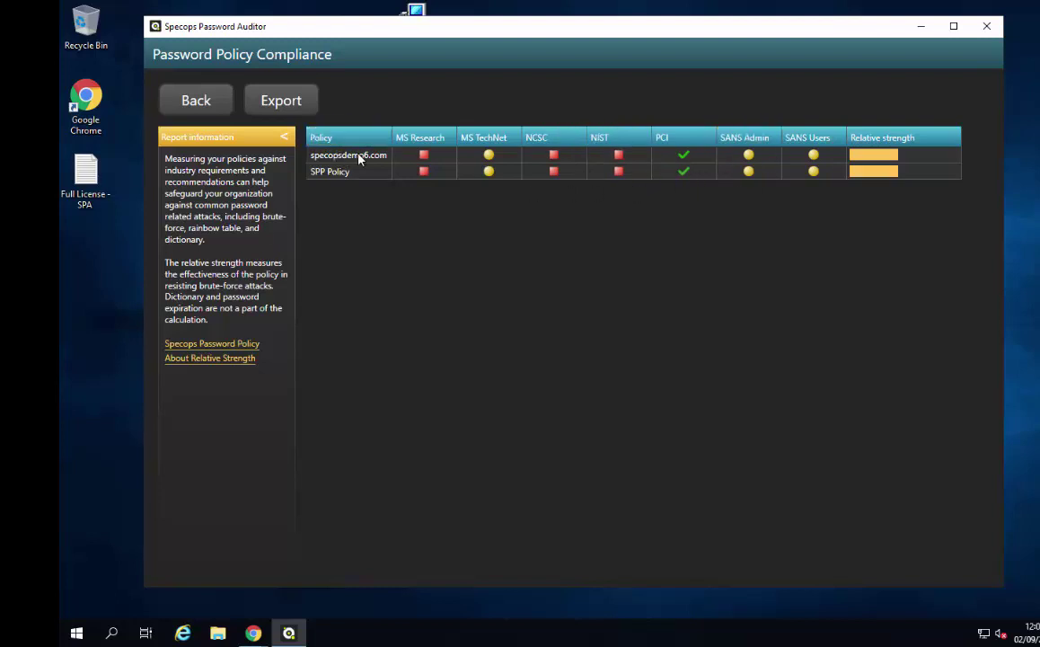
{"action": "left_click", "coordinate": [620, 156]}
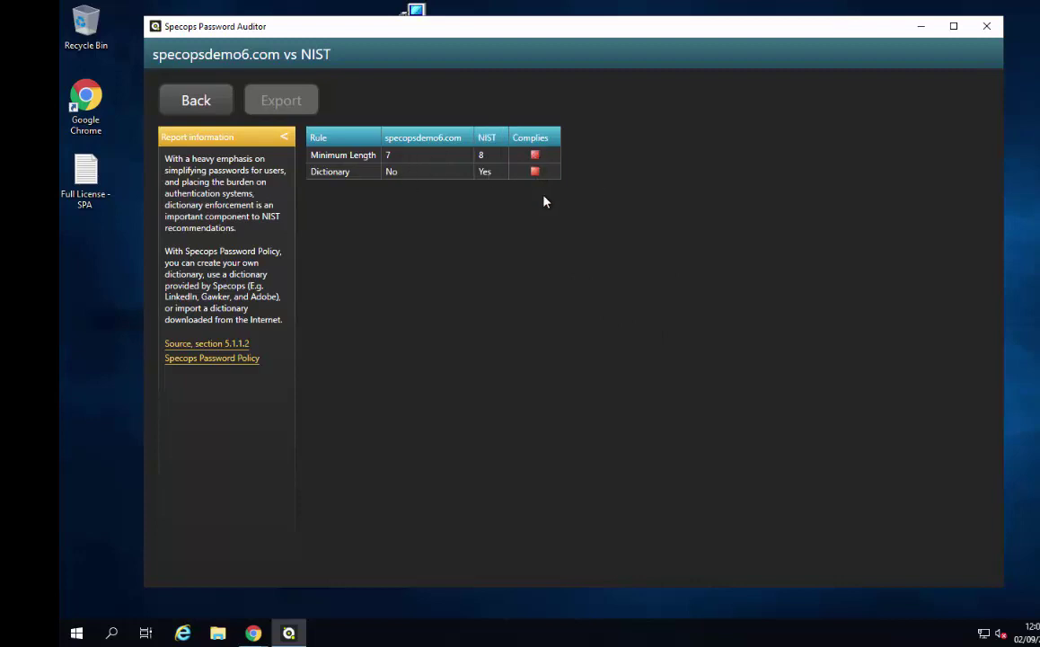
{"action": "left_click", "coordinate": [197, 100]}
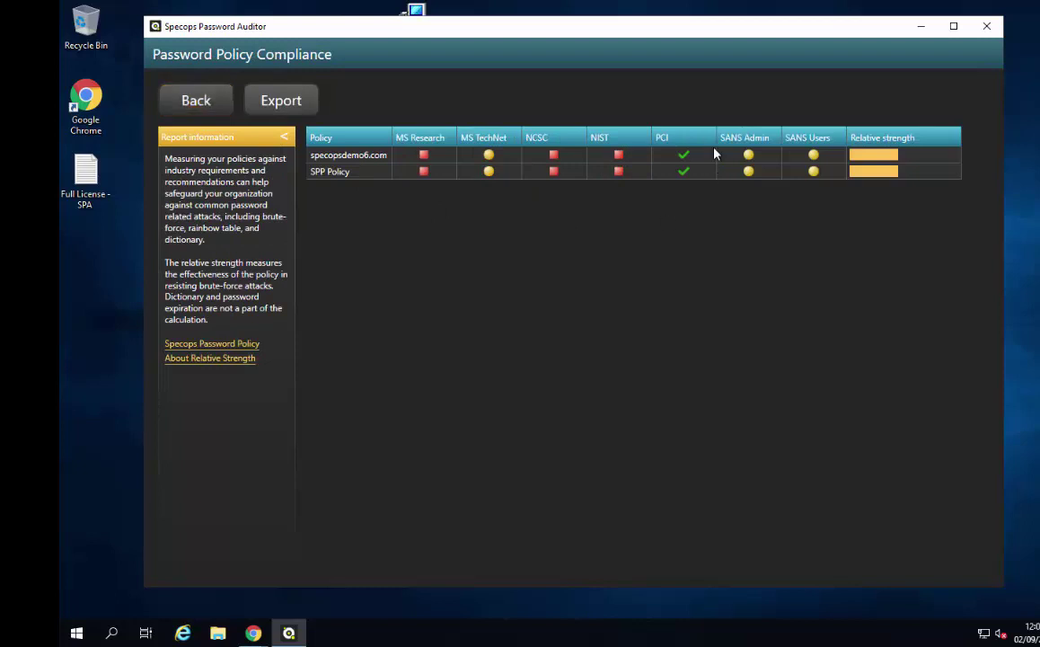
{"action": "left_click", "coordinate": [748, 155]}
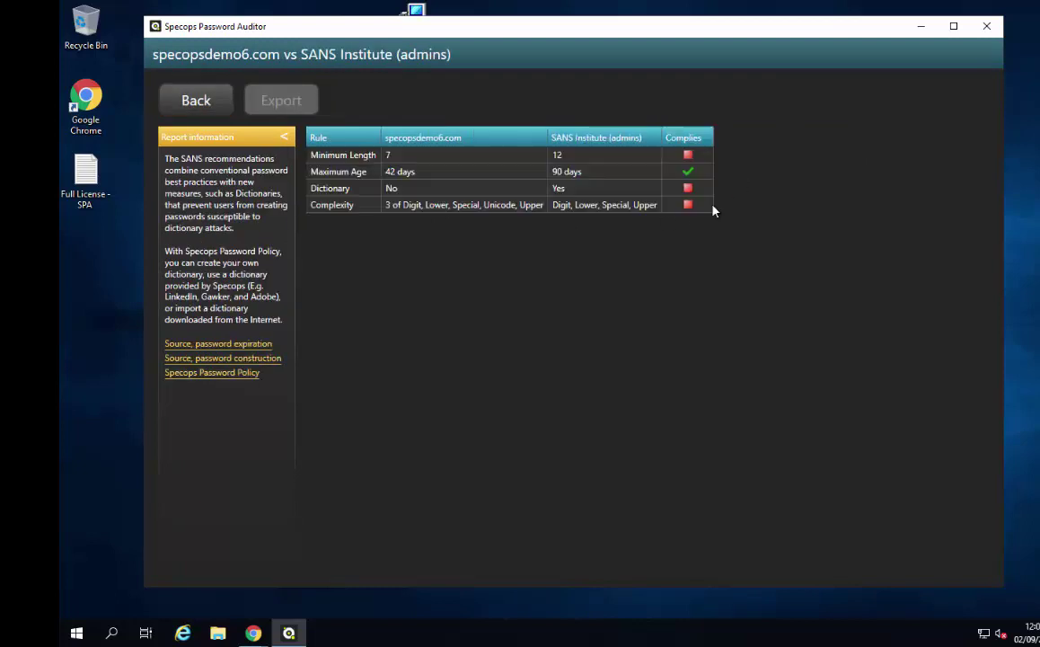
{"action": "left_click", "coordinate": [201, 104]}
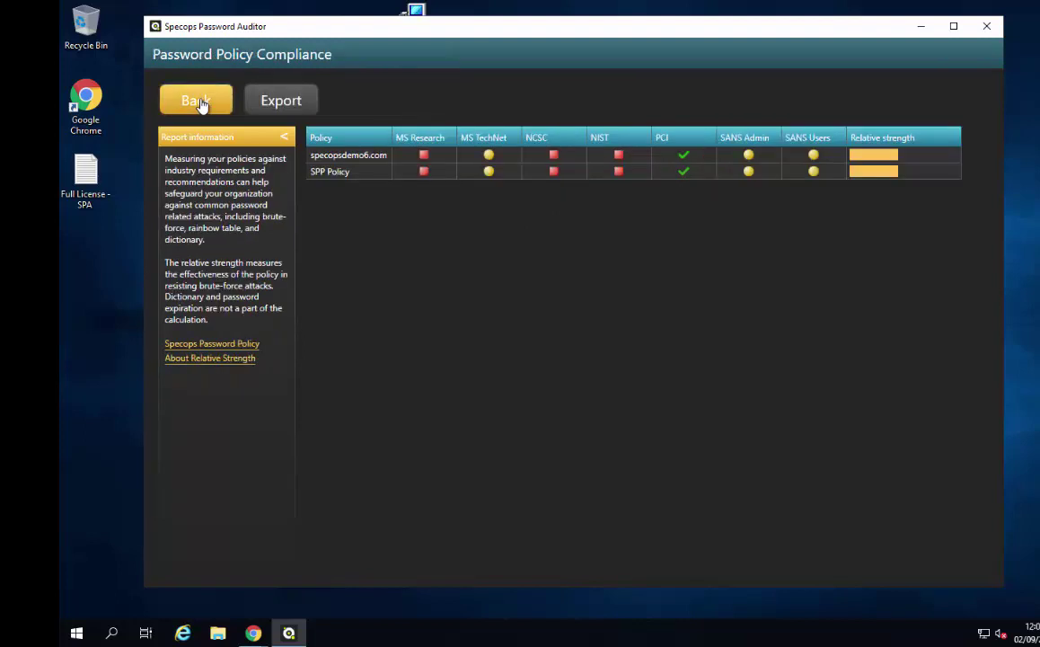
{"action": "left_click", "coordinate": [201, 104]}
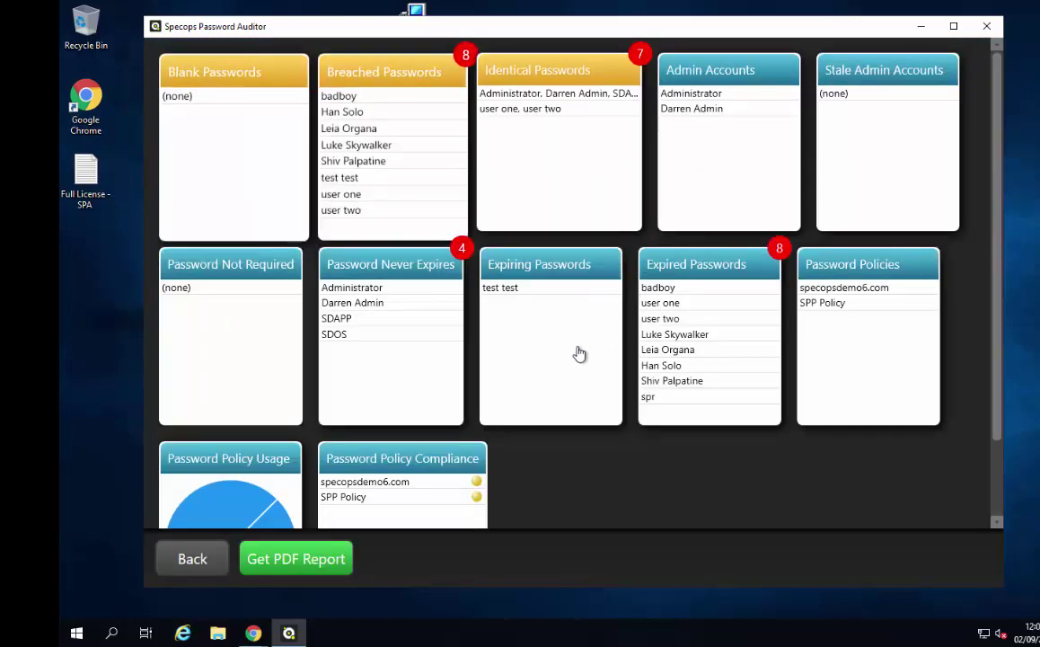
Generate a PDF report with A4 paper size and the Full report type
{"action": "left_click", "coordinate": [306, 566]}
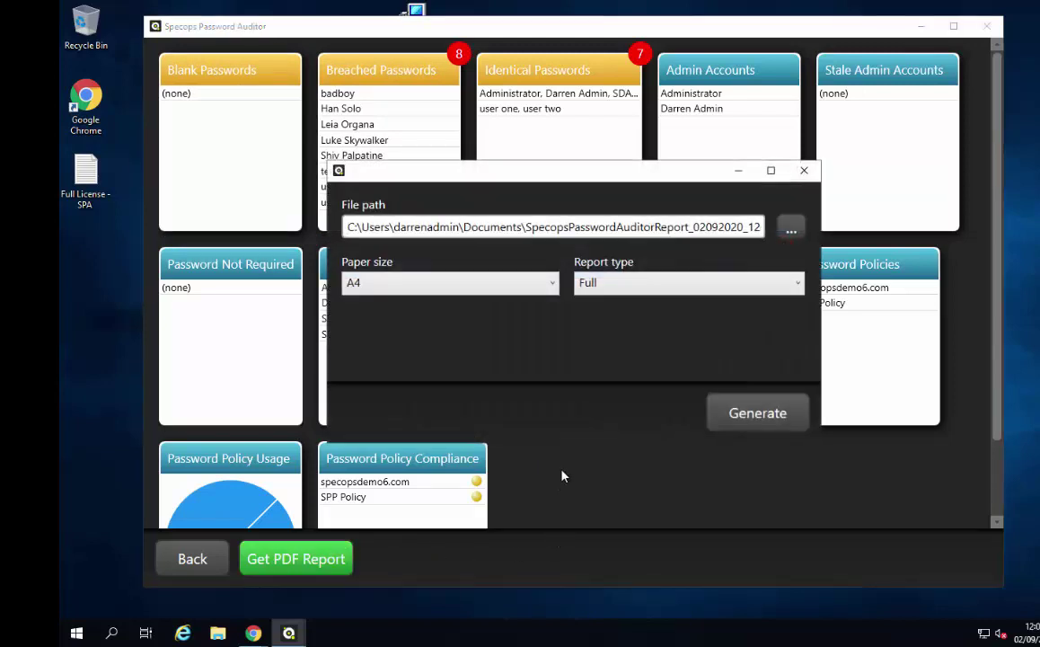
{"action": "left_click", "coordinate": [621, 291]}
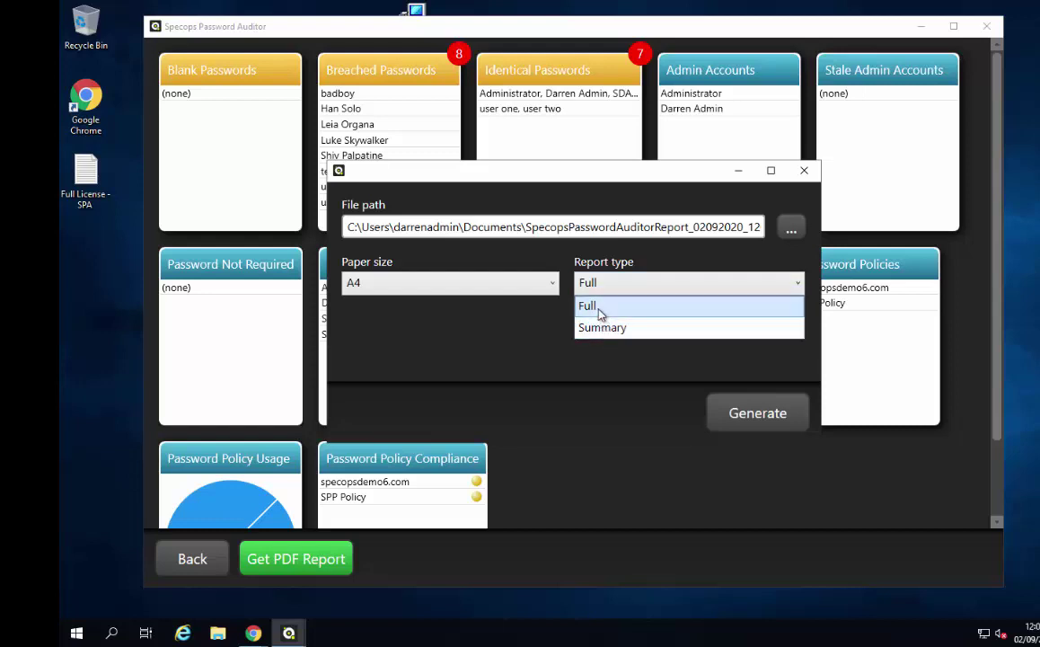
{"action": "left_click", "coordinate": [599, 313]}
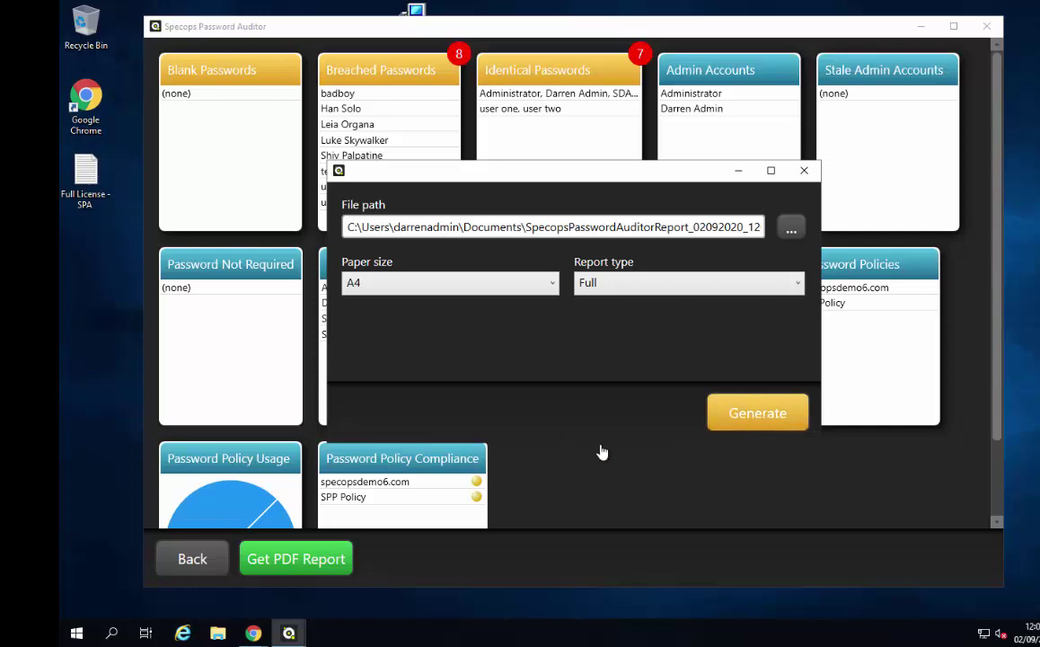
{"action": "left_click", "coordinate": [574, 459]}
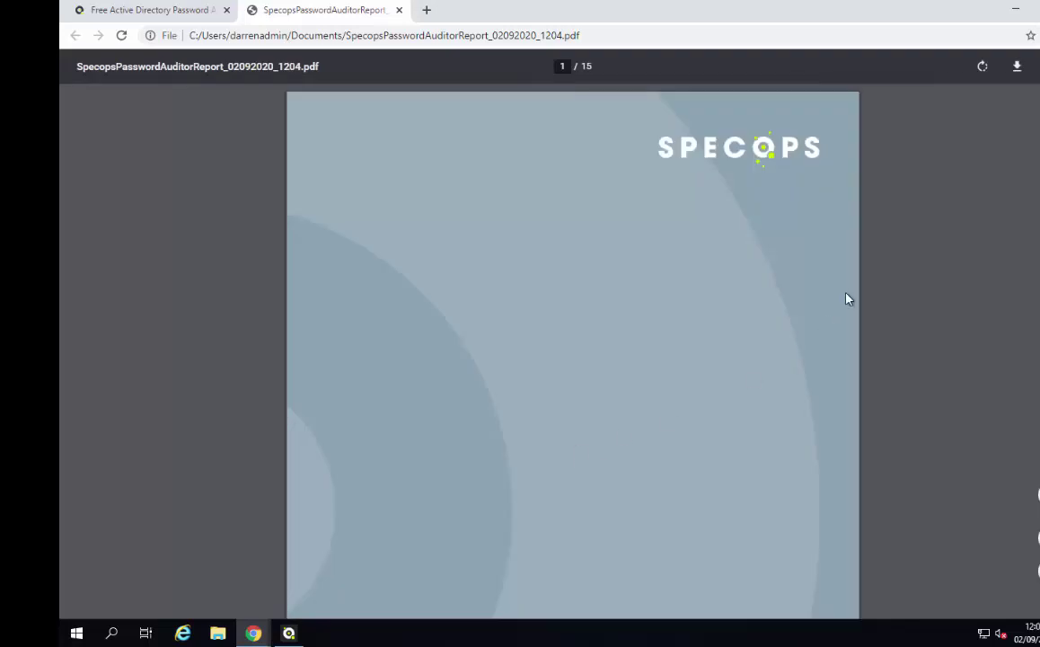
Scroll through the PDF's Executive Summary with its 78-of-100 score
{"action": "scroll", "coordinate": [848, 299], "scroll_direction": "down", "scroll_amount": 3}
{"action": "scroll", "coordinate": [848, 310], "scroll_direction": "down", "scroll_amount": 3}
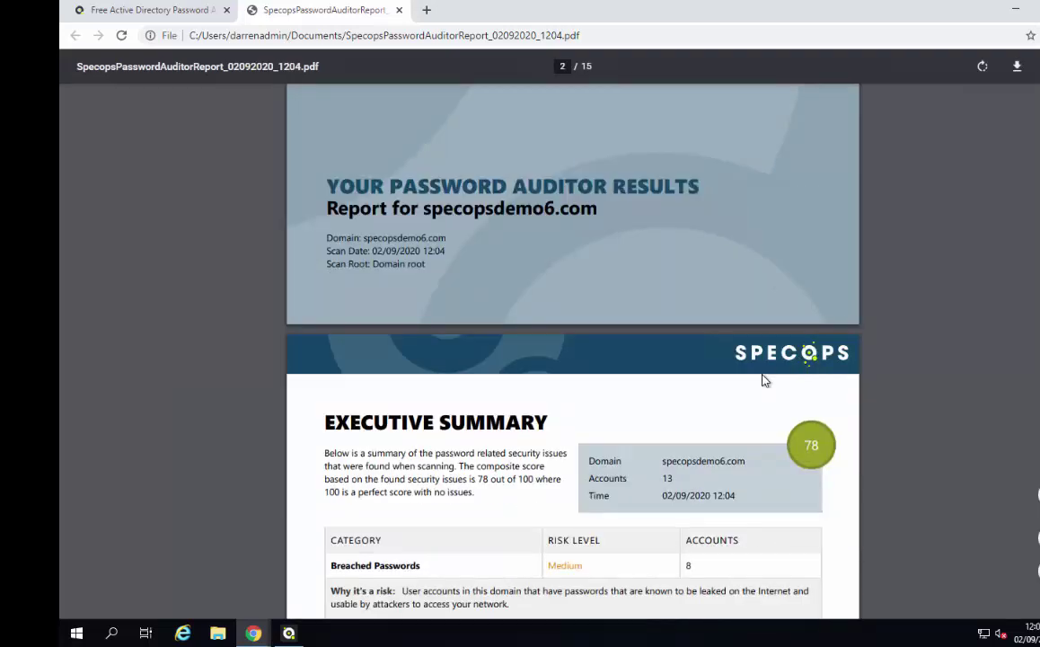
{"action": "scroll", "coordinate": [763, 380], "scroll_direction": "down", "scroll_amount": 3}
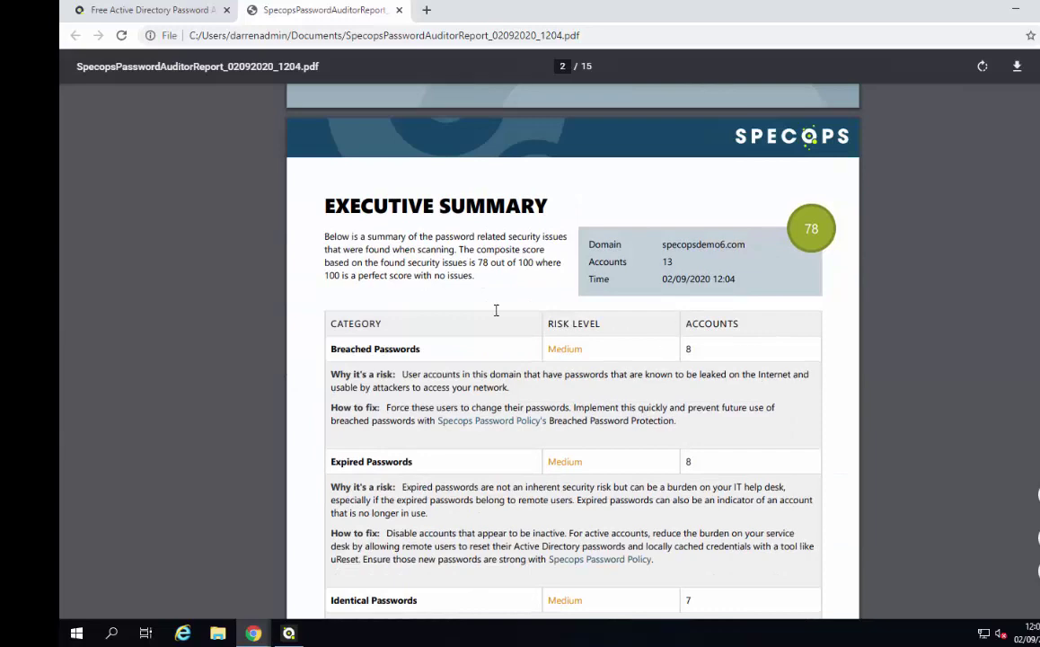
{"action": "scroll", "coordinate": [508, 440], "scroll_direction": "down", "scroll_amount": 1}
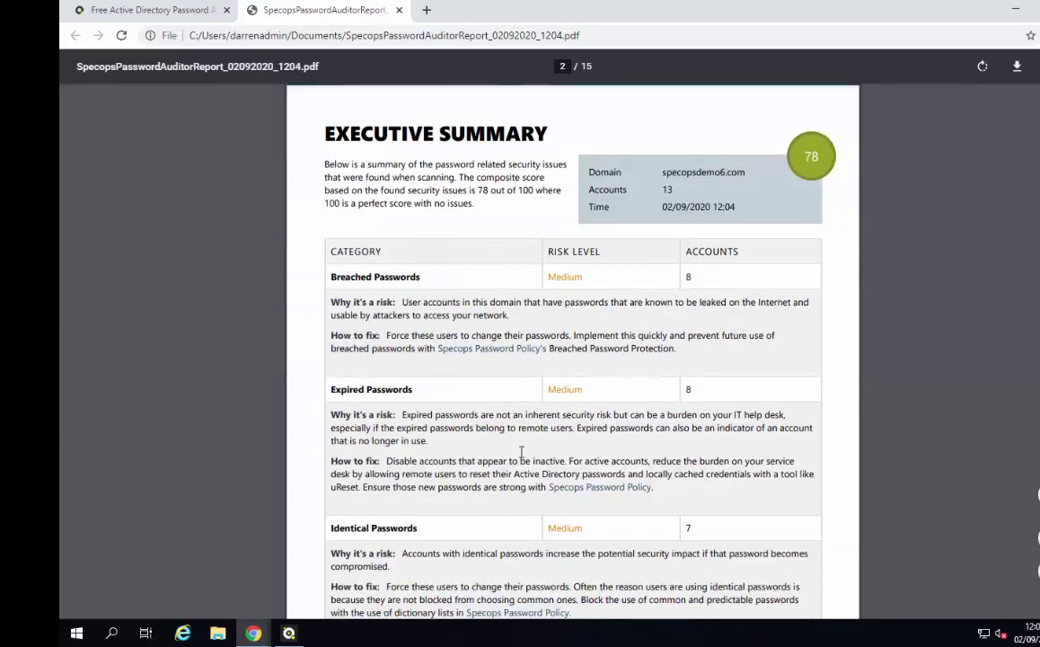
{"action": "scroll", "coordinate": [509, 440], "scroll_direction": "down", "scroll_amount": 4}
{"action": "scroll", "coordinate": [521, 452], "scroll_direction": "down", "scroll_amount": 3}
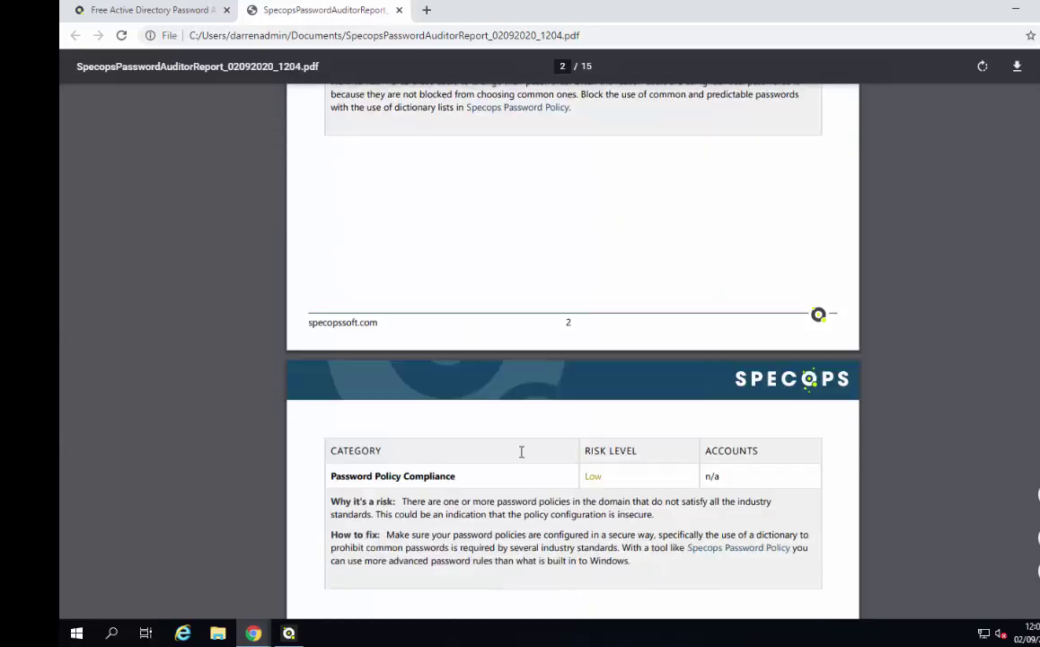
{"action": "scroll", "coordinate": [521, 452], "scroll_direction": "down", "scroll_amount": 1}
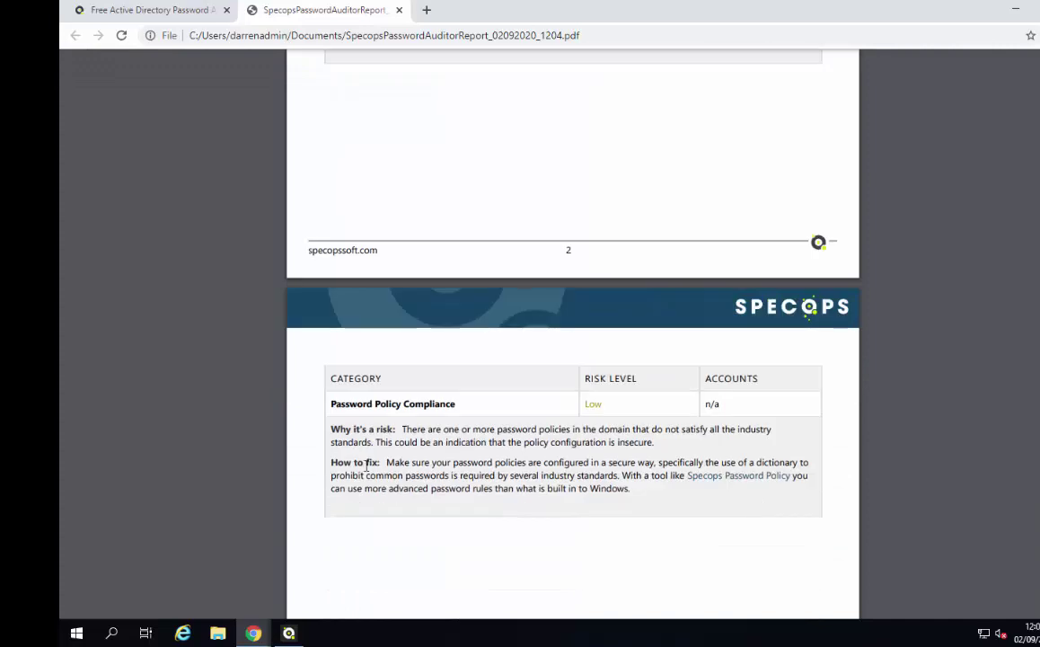
Highlight the How to fix advice, clear the selection, and continue to page 3's Password Policy Compliance
{"action": "left_click_drag", "start_coordinate": [357, 461], "coordinate": [627, 504]}
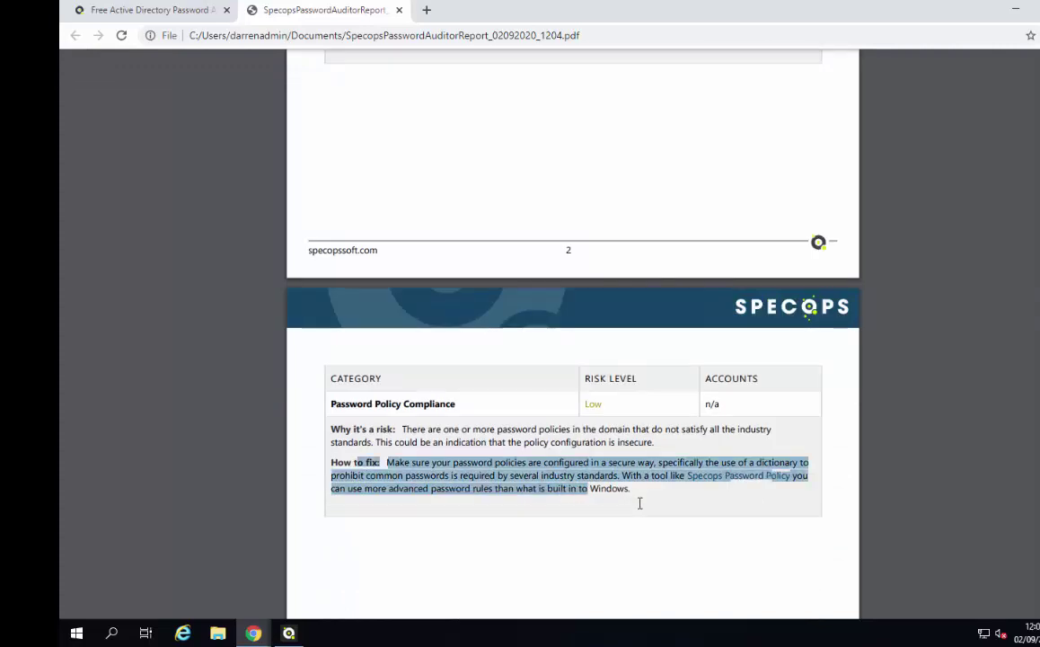
{"action": "left_click", "coordinate": [660, 503]}
{"action": "scroll", "coordinate": [660, 503], "scroll_direction": "down", "scroll_amount": 9}
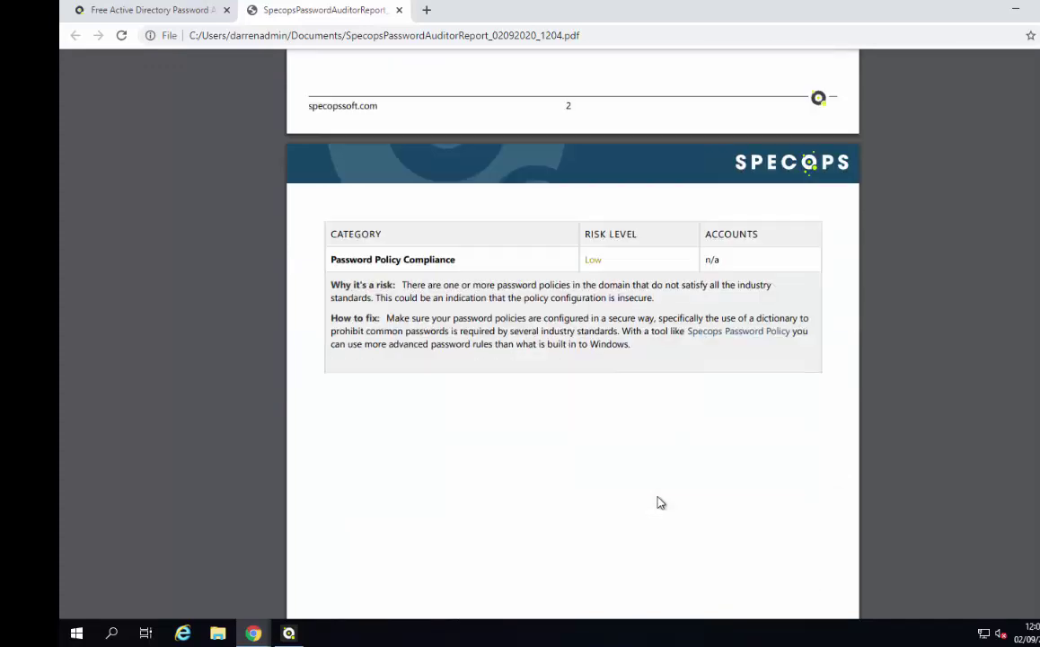
Scroll the PDF report down to the Admin Accounts section showing 15% admin accounts
{"action": "scroll", "coordinate": [660, 503], "scroll_direction": "down", "scroll_amount": 10}
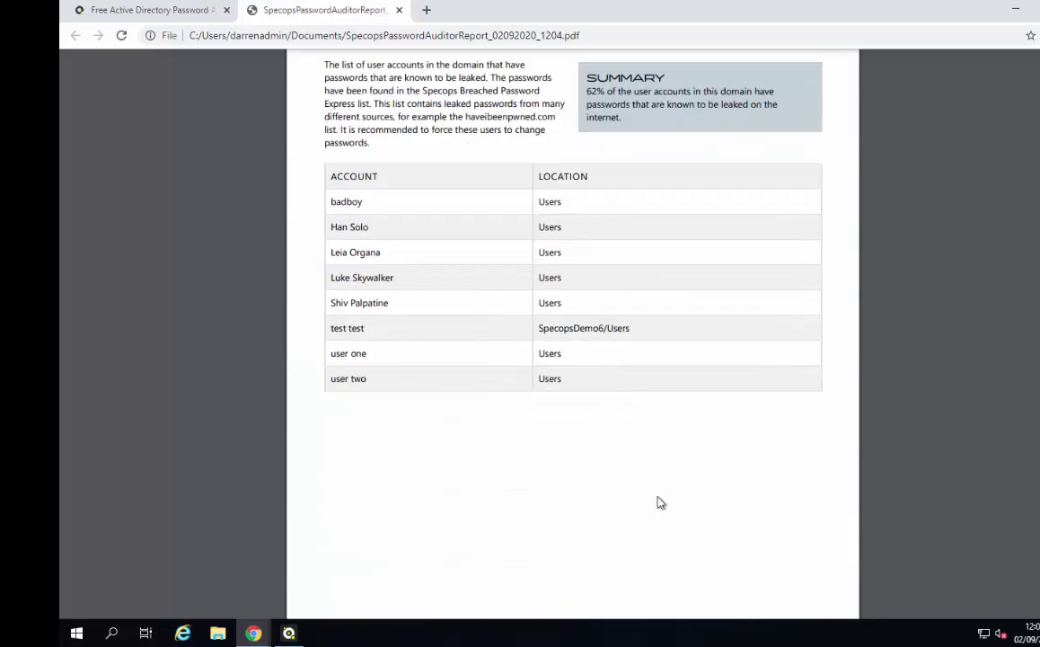
{"action": "scroll", "coordinate": [660, 503], "scroll_direction": "down", "scroll_amount": 8}
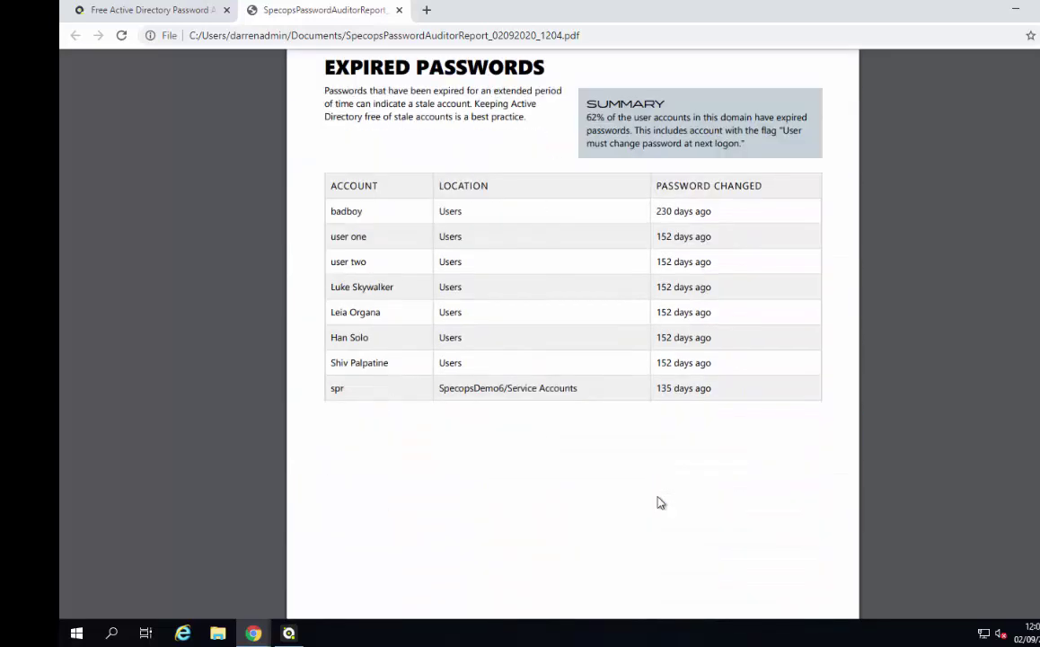
{"action": "scroll", "coordinate": [660, 503], "scroll_direction": "down", "scroll_amount": 3}
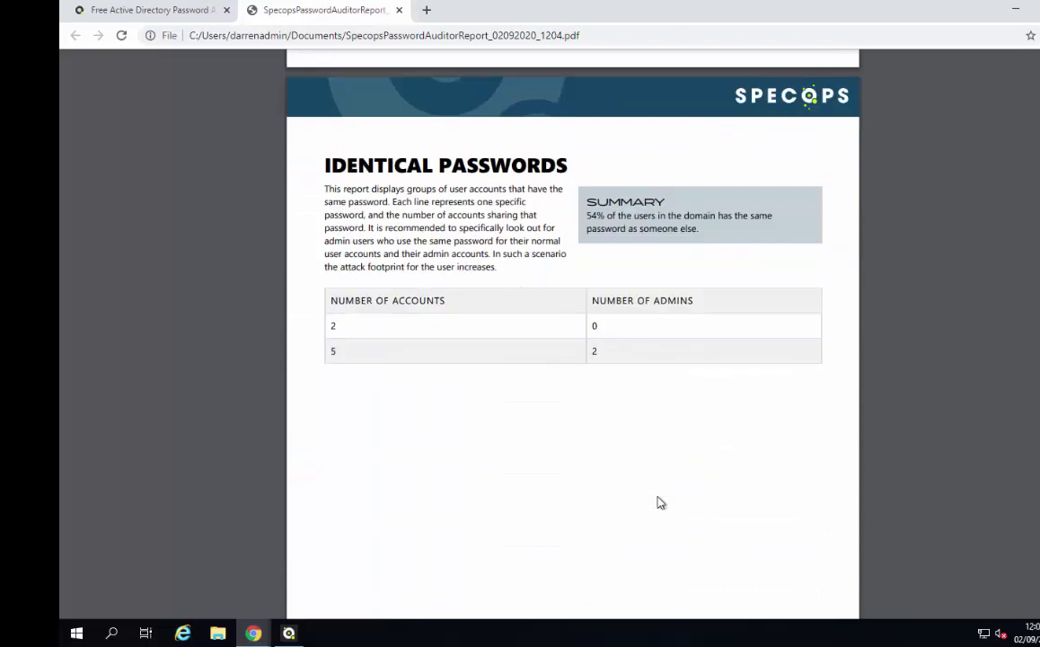
{"action": "scroll", "coordinate": [660, 503], "scroll_direction": "down", "scroll_amount": 9}
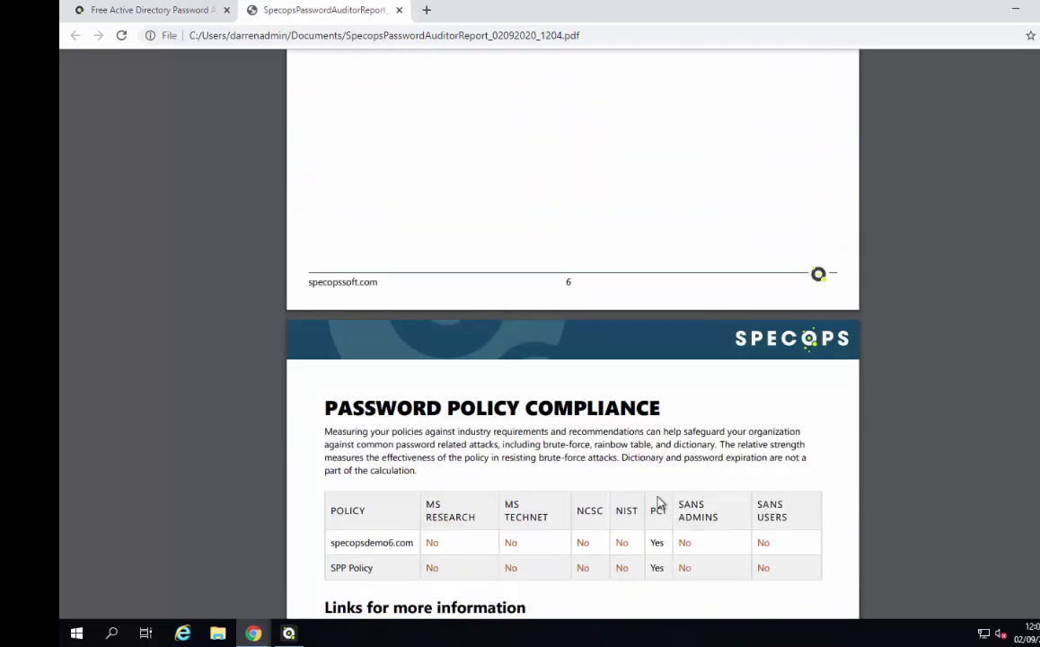
{"action": "scroll", "coordinate": [660, 503], "scroll_direction": "down", "scroll_amount": 7}
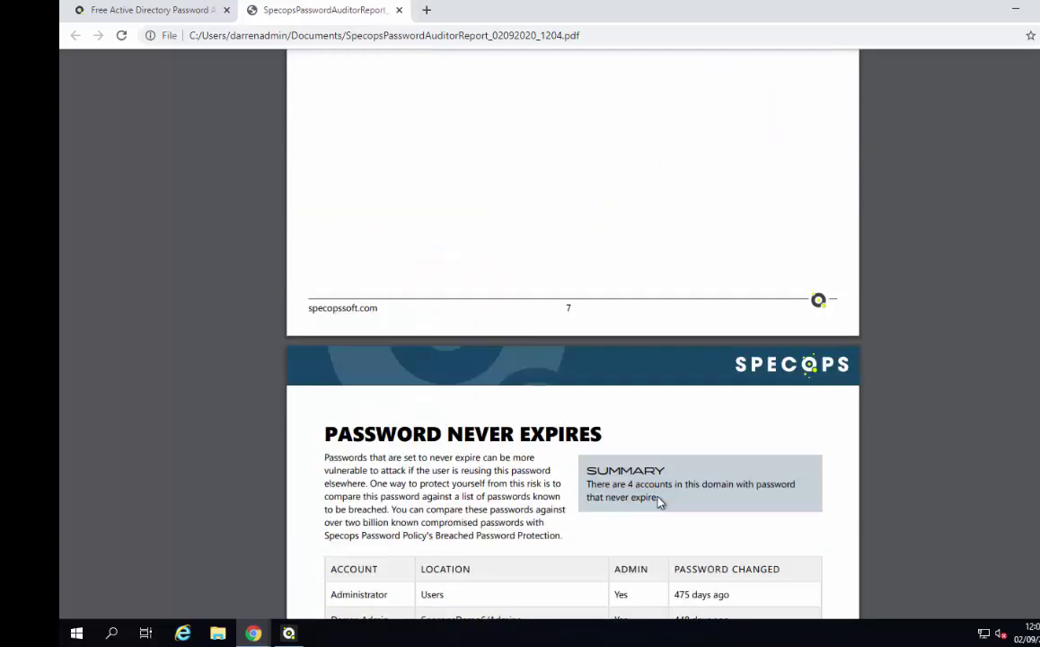
{"action": "scroll", "coordinate": [660, 503], "scroll_direction": "down", "scroll_amount": 9}
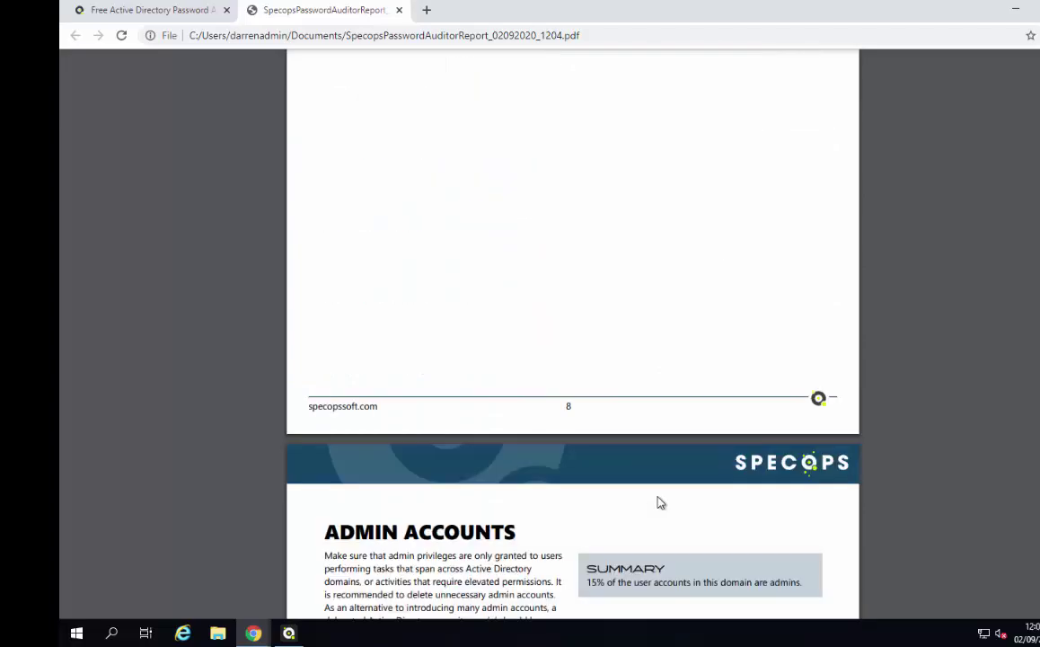